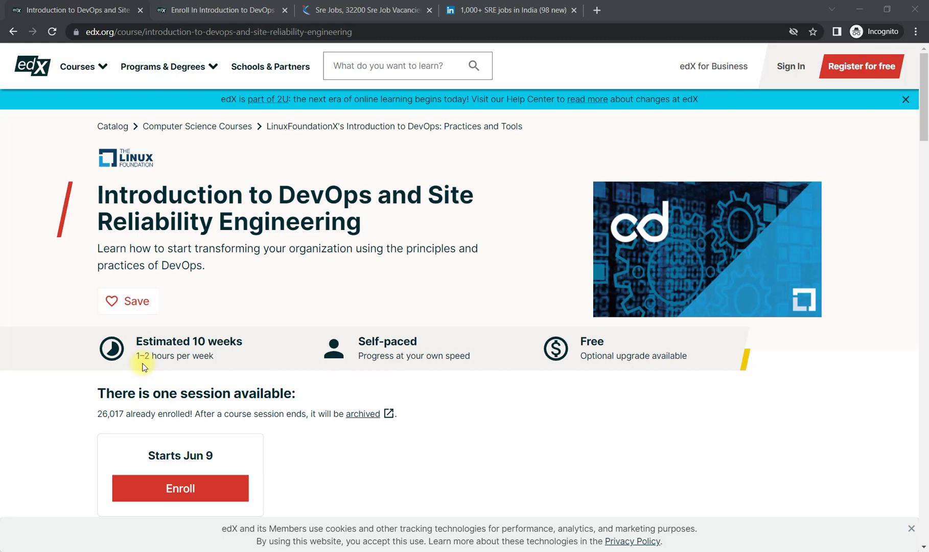
{"action": "scroll", "coordinate": [202, 354], "scroll_direction": "down", "scroll_amount": 2}
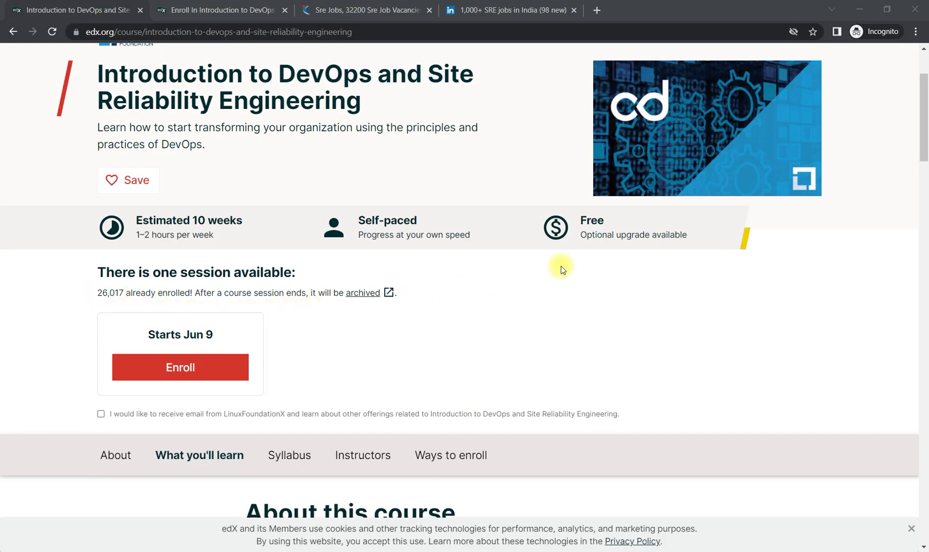
{"action": "scroll", "coordinate": [596, 236], "scroll_direction": "down", "scroll_amount": 3}
{"action": "scroll", "coordinate": [556, 284], "scroll_direction": "down", "scroll_amount": 3}
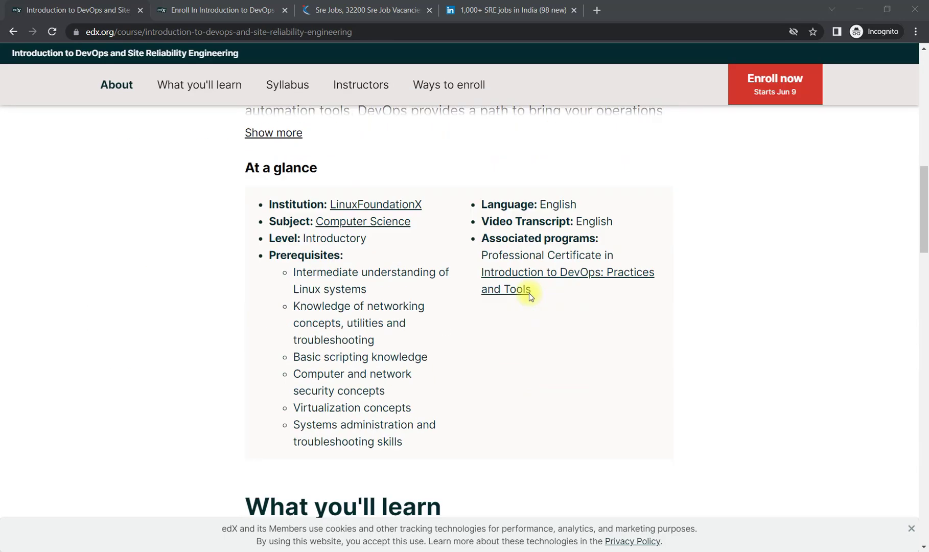
{"action": "scroll", "coordinate": [529, 291], "scroll_direction": "down", "scroll_amount": 2}
{"action": "scroll", "coordinate": [490, 290], "scroll_direction": "down", "scroll_amount": 2}
{"action": "scroll", "coordinate": [442, 301], "scroll_direction": "down", "scroll_amount": 2}
{"action": "scroll", "coordinate": [363, 334], "scroll_direction": "down", "scroll_amount": 1}
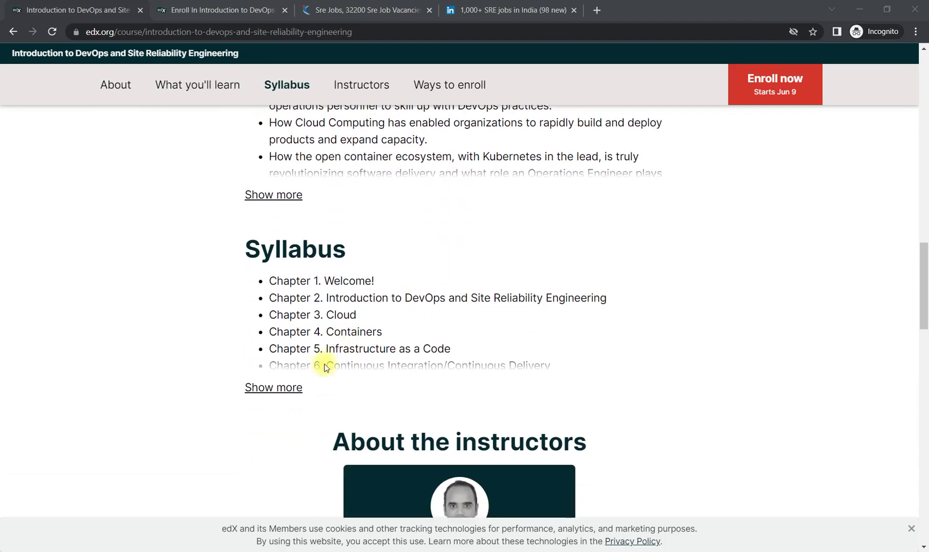
Step: Expand the full eight-chapter syllabus, then bring up the Naukri SRE job results
{"action": "left_click", "coordinate": [272, 386]}
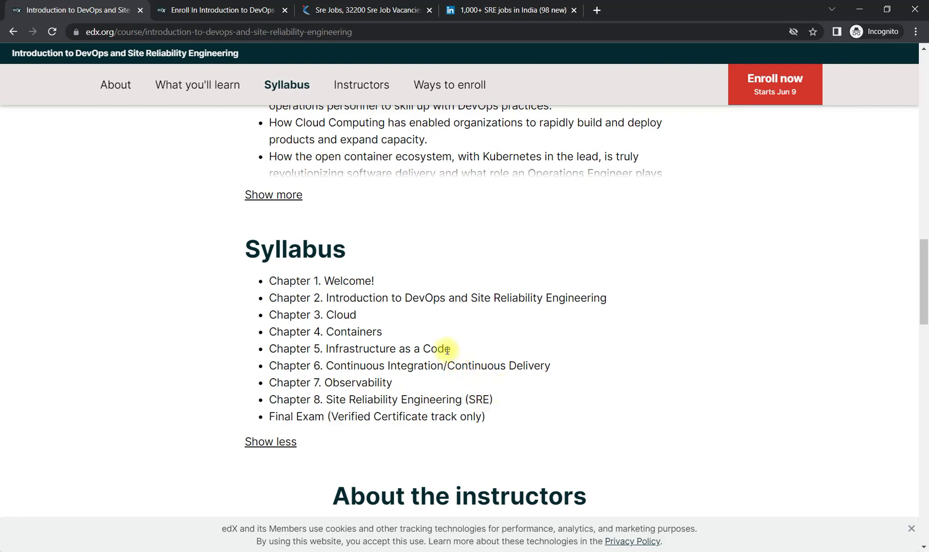
{"action": "scroll", "coordinate": [436, 287], "scroll_direction": "up", "scroll_amount": 1}
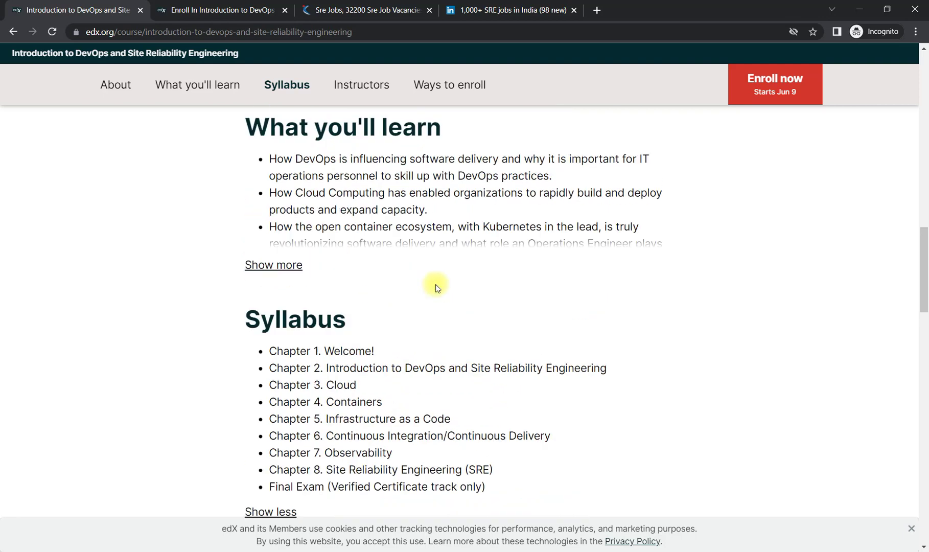
{"action": "scroll", "coordinate": [436, 288], "scroll_direction": "up", "scroll_amount": 2}
{"action": "scroll", "coordinate": [251, 223], "scroll_direction": "up", "scroll_amount": 1}
{"action": "scroll", "coordinate": [264, 235], "scroll_direction": "up", "scroll_amount": 3}
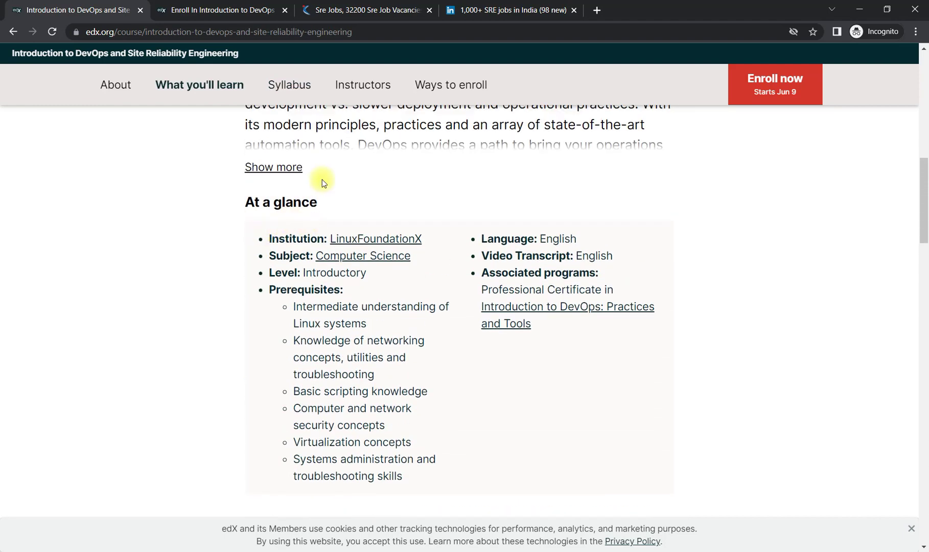
{"action": "left_click", "coordinate": [359, 12]}
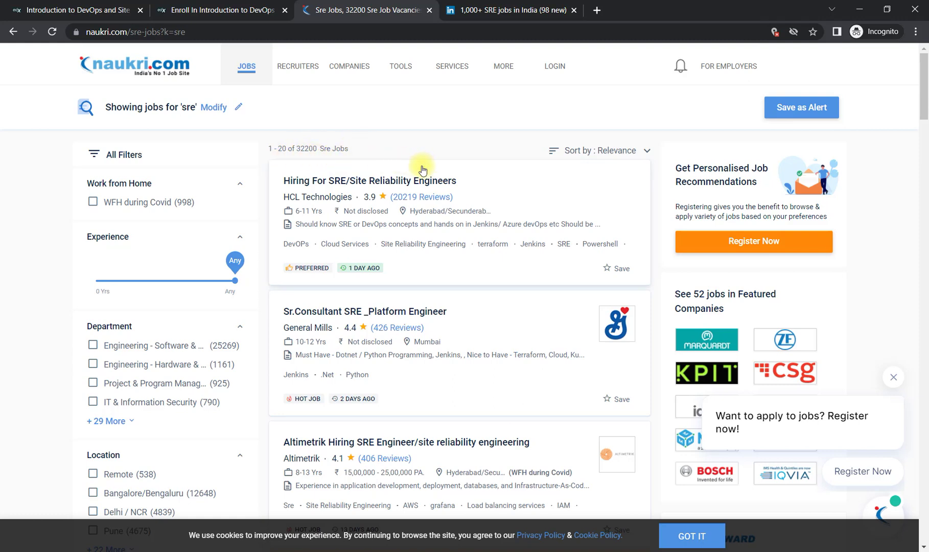
{"action": "scroll", "coordinate": [385, 187], "scroll_direction": "down", "scroll_amount": 2}
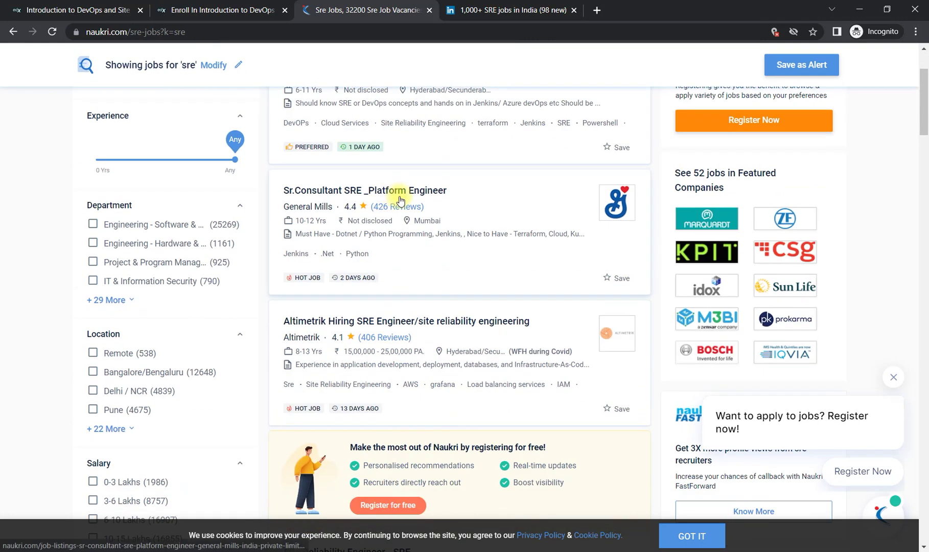
{"action": "scroll", "coordinate": [395, 195], "scroll_direction": "down", "scroll_amount": 2}
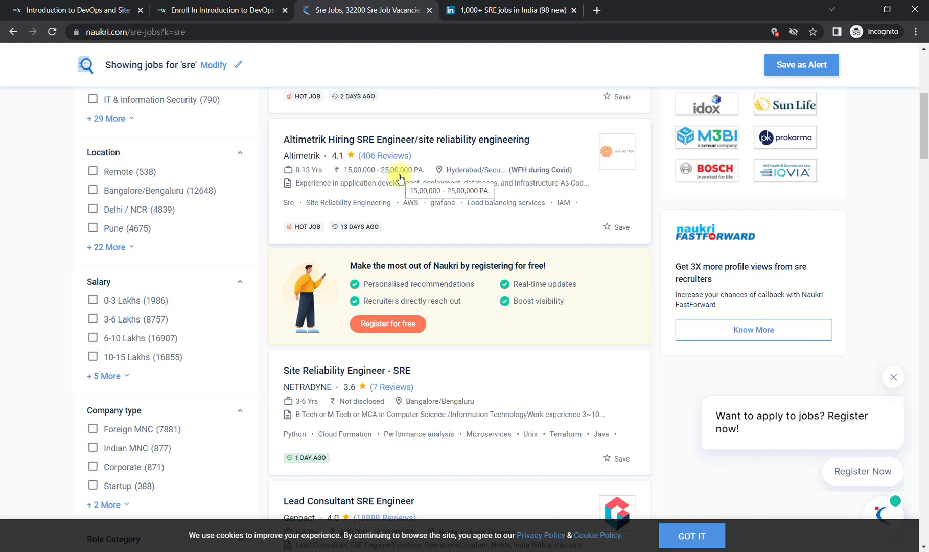
Step: Browse the Naukri SRE job cards, then bring up LinkedIn's 1,000+ SRE jobs in India
{"action": "left_click", "coordinate": [488, 11]}
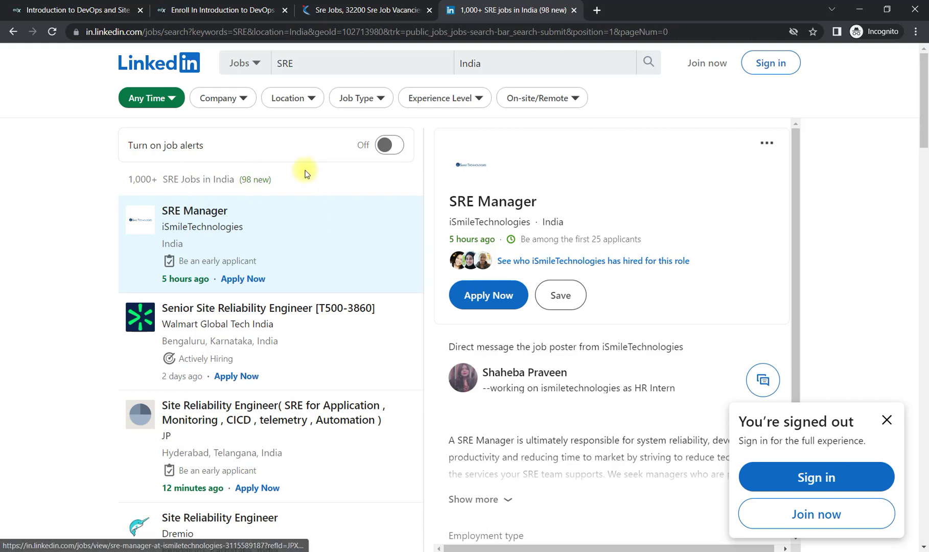
{"action": "scroll", "coordinate": [241, 218], "scroll_direction": "down", "scroll_amount": 1}
{"action": "scroll", "coordinate": [242, 243], "scroll_direction": "down", "scroll_amount": 2}
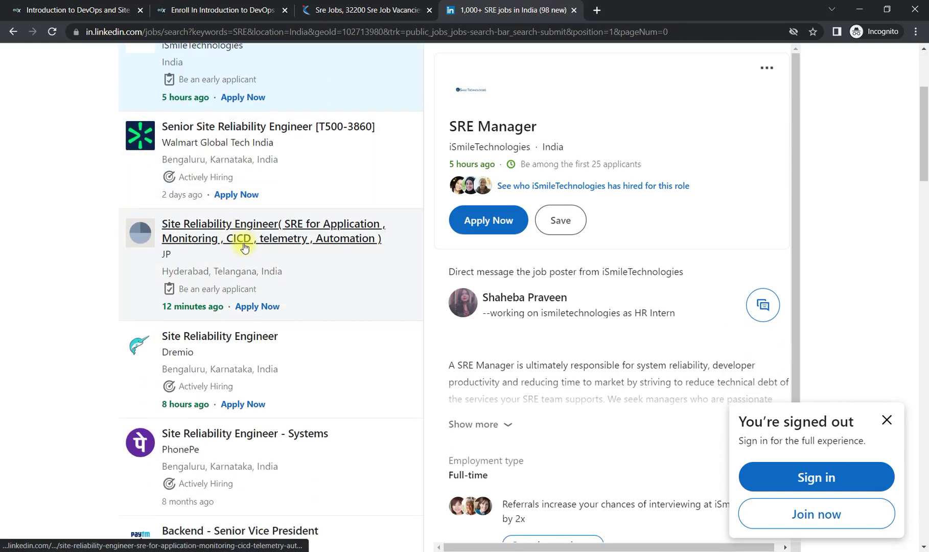
{"action": "scroll", "coordinate": [242, 243], "scroll_direction": "down", "scroll_amount": 2}
{"action": "scroll", "coordinate": [244, 243], "scroll_direction": "down", "scroll_amount": 1}
{"action": "scroll", "coordinate": [243, 248], "scroll_direction": "down", "scroll_amount": 2}
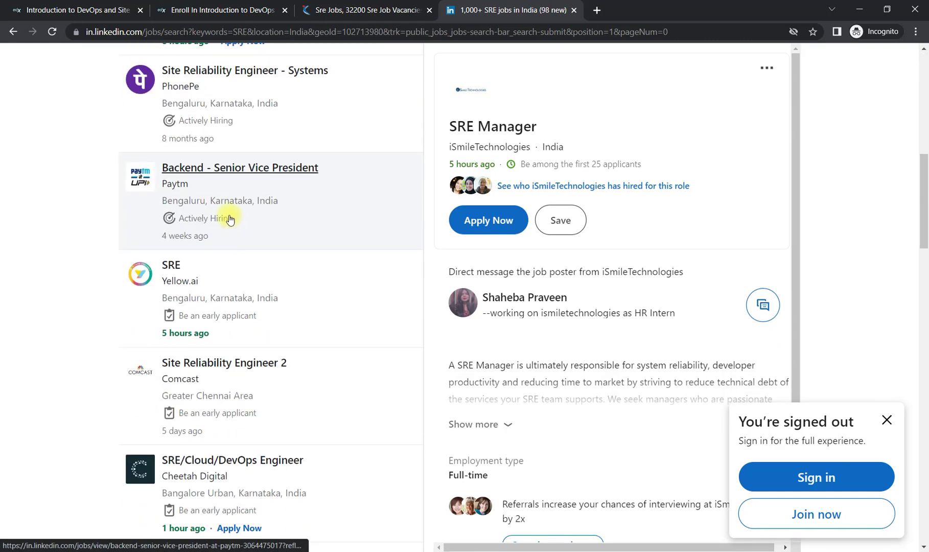
{"action": "scroll", "coordinate": [229, 219], "scroll_direction": "down", "scroll_amount": 3}
{"action": "scroll", "coordinate": [229, 217], "scroll_direction": "down", "scroll_amount": 1}
{"action": "scroll", "coordinate": [229, 216], "scroll_direction": "down", "scroll_amount": 1}
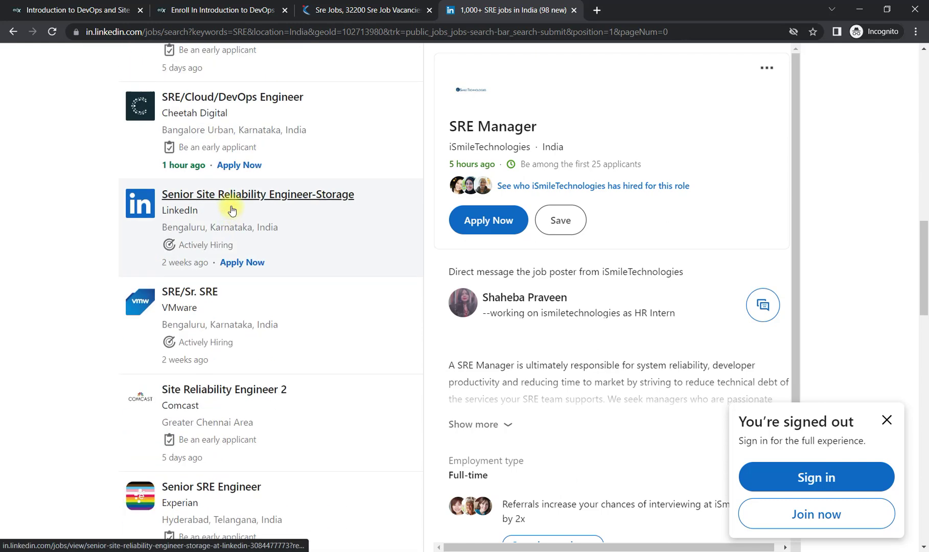
{"action": "scroll", "coordinate": [232, 209], "scroll_direction": "down", "scroll_amount": 2}
{"action": "scroll", "coordinate": [230, 203], "scroll_direction": "down", "scroll_amount": 1}
{"action": "scroll", "coordinate": [230, 202], "scroll_direction": "up", "scroll_amount": 3}
{"action": "scroll", "coordinate": [230, 204], "scroll_direction": "up", "scroll_amount": 4}
{"action": "scroll", "coordinate": [230, 204], "scroll_direction": "up", "scroll_amount": 4}
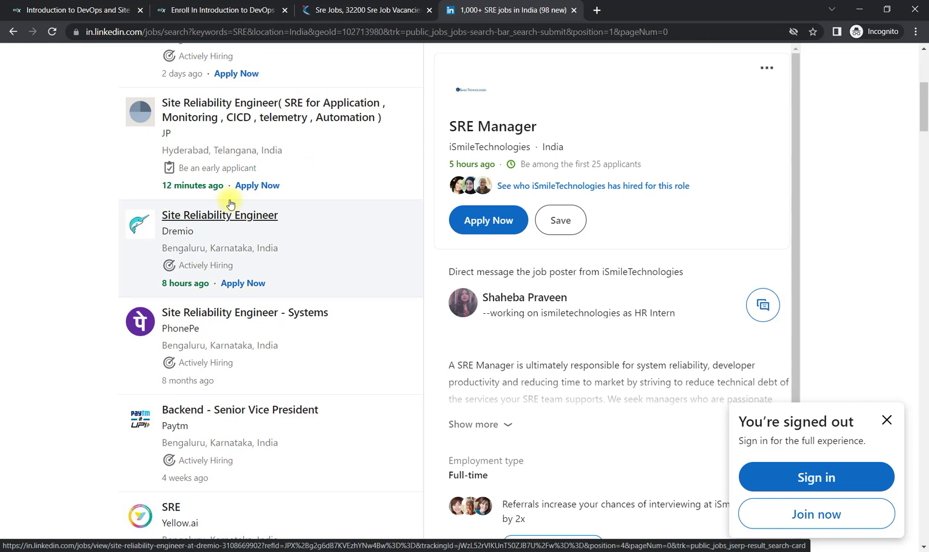
{"action": "scroll", "coordinate": [230, 204], "scroll_direction": "up", "scroll_amount": 4}
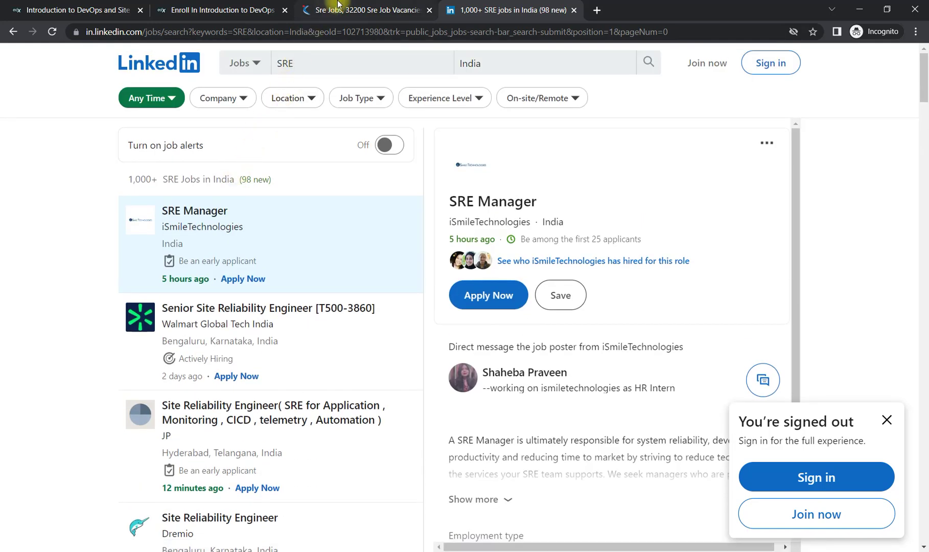
Step: Scan the LinkedIn SRE listings, then return to the edX DevOps course page
{"action": "left_click", "coordinate": [109, 10]}
{"action": "scroll", "coordinate": [199, 226], "scroll_direction": "up", "scroll_amount": 4}
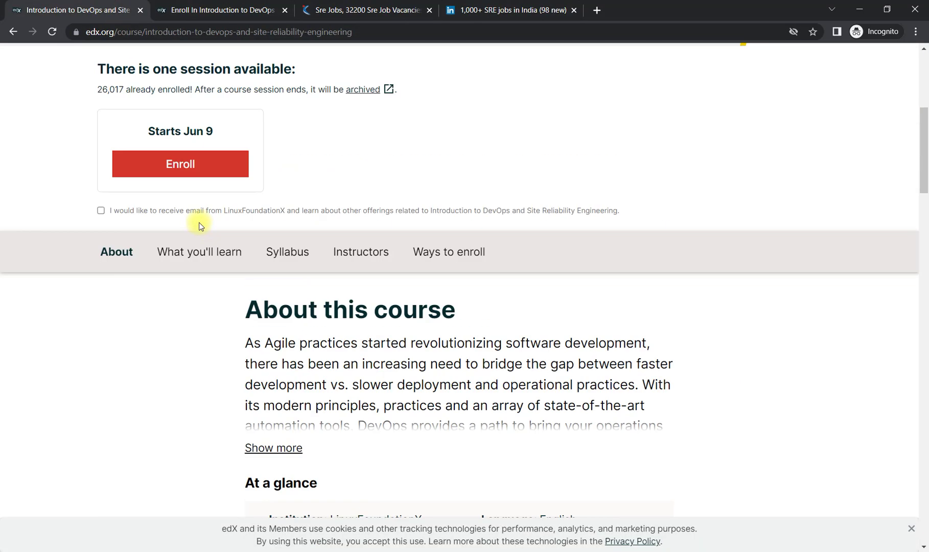
{"action": "scroll", "coordinate": [199, 225], "scroll_direction": "up", "scroll_amount": 3}
Step: Enroll in Introduction to DevOps and SRE using the FREE access option
{"action": "left_click", "coordinate": [225, 11]}
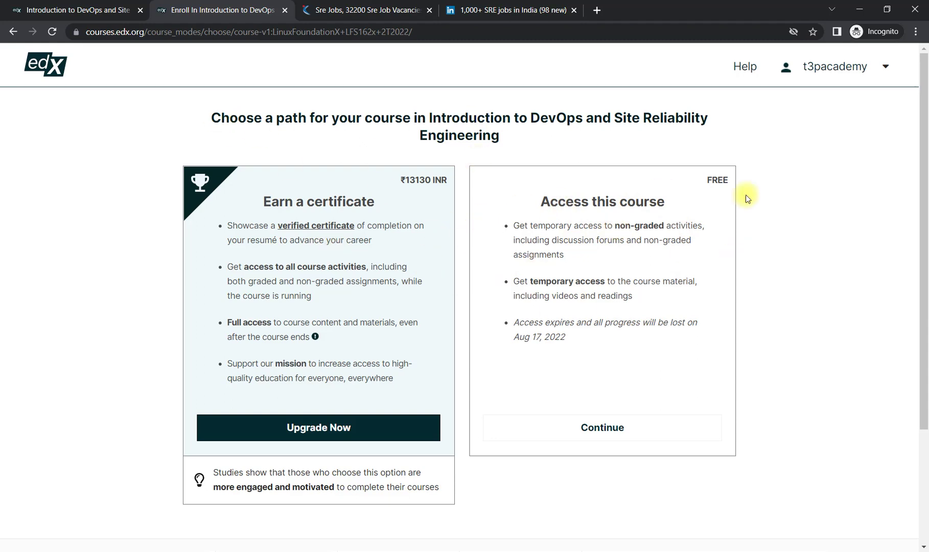
{"action": "left_click", "coordinate": [639, 430]}
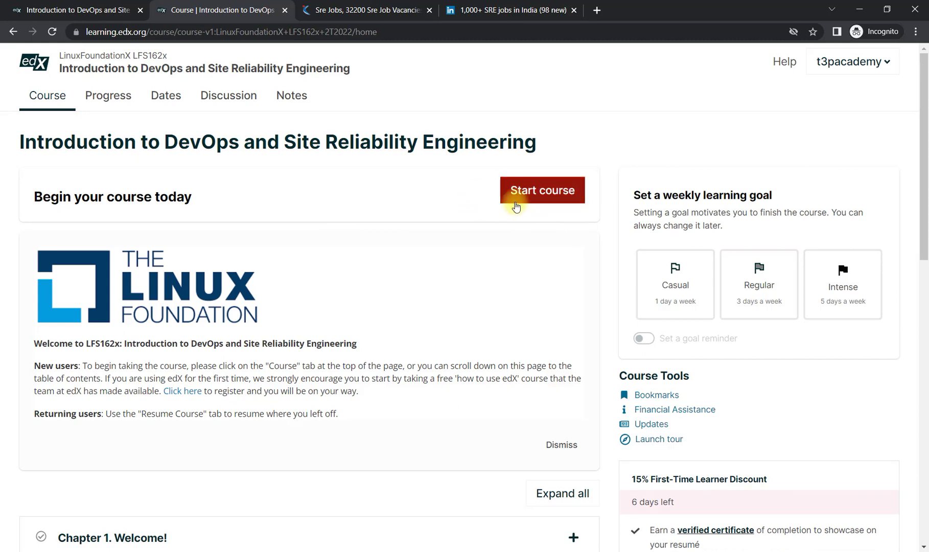
Step: Start the course, review the Welcome to LFS162x unit, then return to the overview
{"action": "left_click", "coordinate": [544, 197]}
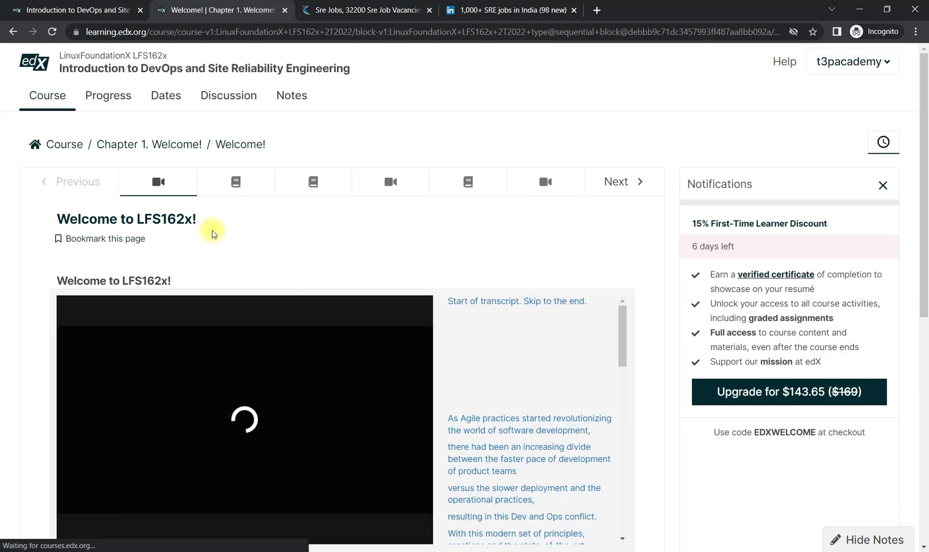
{"action": "scroll", "coordinate": [311, 248], "scroll_direction": "down", "scroll_amount": 2}
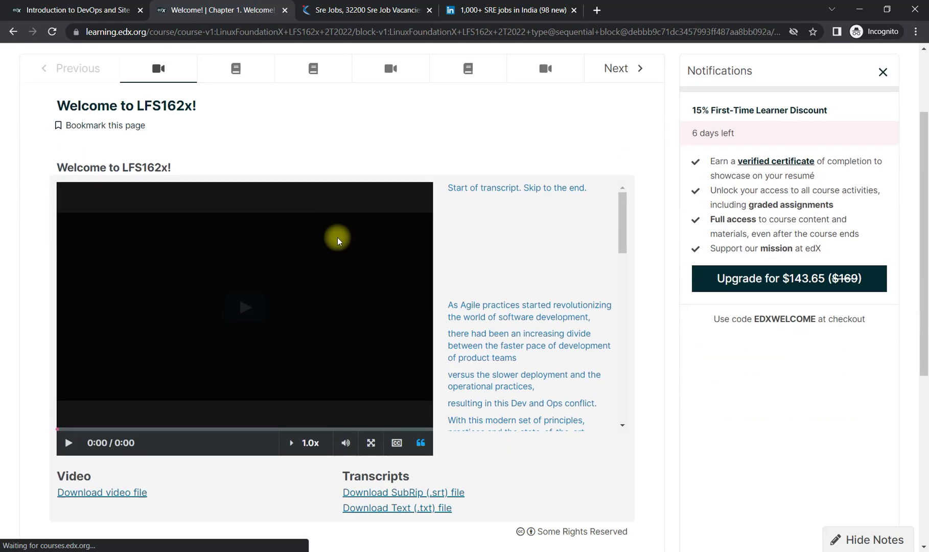
{"action": "scroll", "coordinate": [338, 234], "scroll_direction": "down", "scroll_amount": 1}
{"action": "scroll", "coordinate": [365, 216], "scroll_direction": "down", "scroll_amount": 2}
{"action": "scroll", "coordinate": [366, 215], "scroll_direction": "down", "scroll_amount": 1}
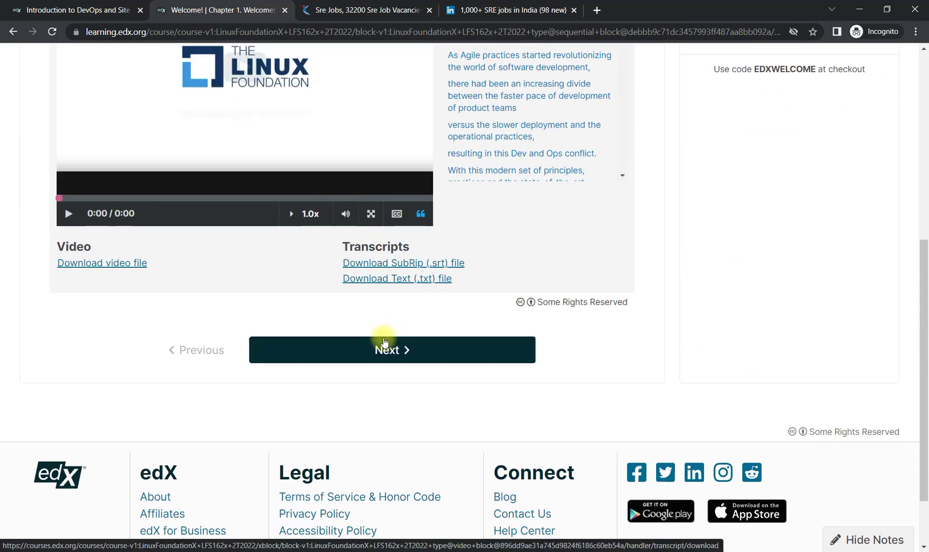
{"action": "scroll", "coordinate": [472, 275], "scroll_direction": "up", "scroll_amount": 1}
{"action": "scroll", "coordinate": [363, 240], "scroll_direction": "up", "scroll_amount": 2}
{"action": "scroll", "coordinate": [298, 221], "scroll_direction": "up", "scroll_amount": 3}
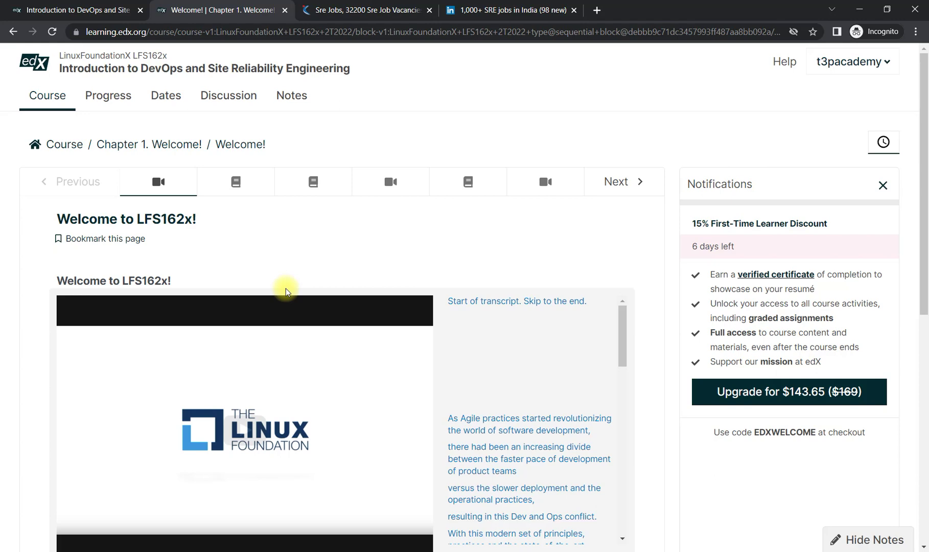
{"action": "left_click", "coordinate": [123, 10]}
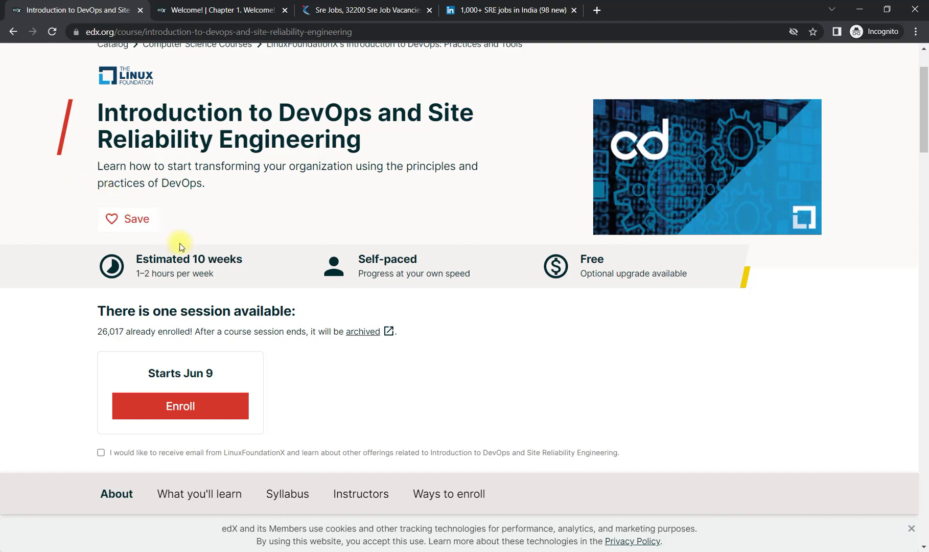
{"action": "scroll", "coordinate": [459, 379], "scroll_direction": "up", "scroll_amount": 2}
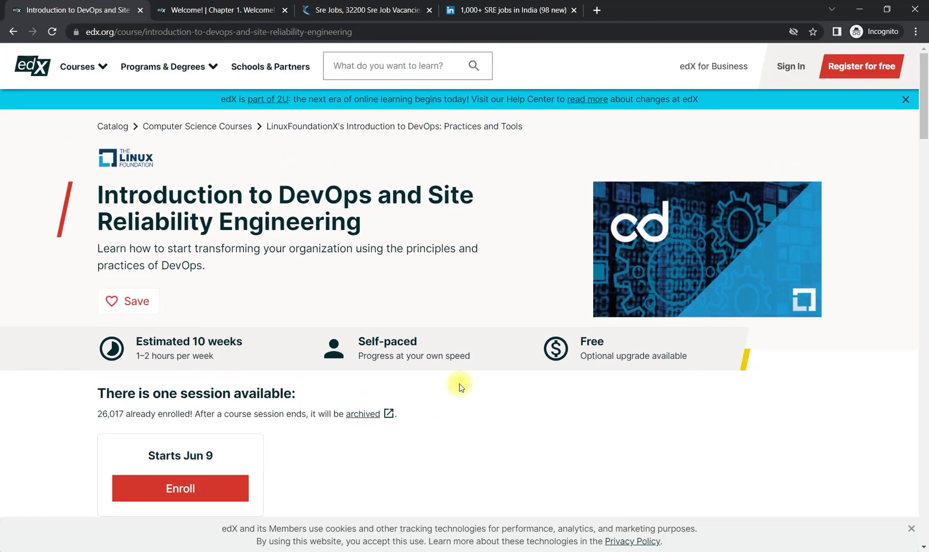